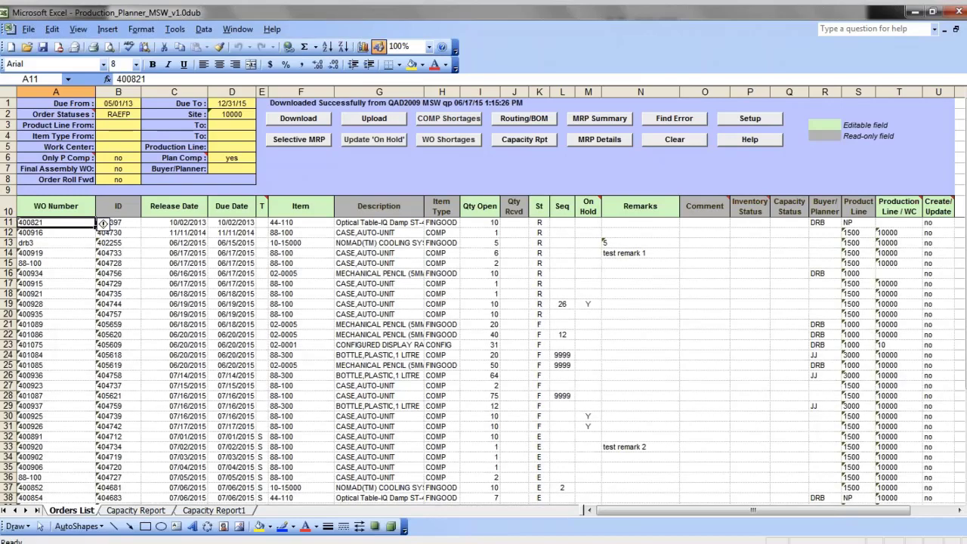
# Step: Examine the order types, production line, statuses and open quantities of the existing work orders in the Orders List
pyautogui.click(261, 437)
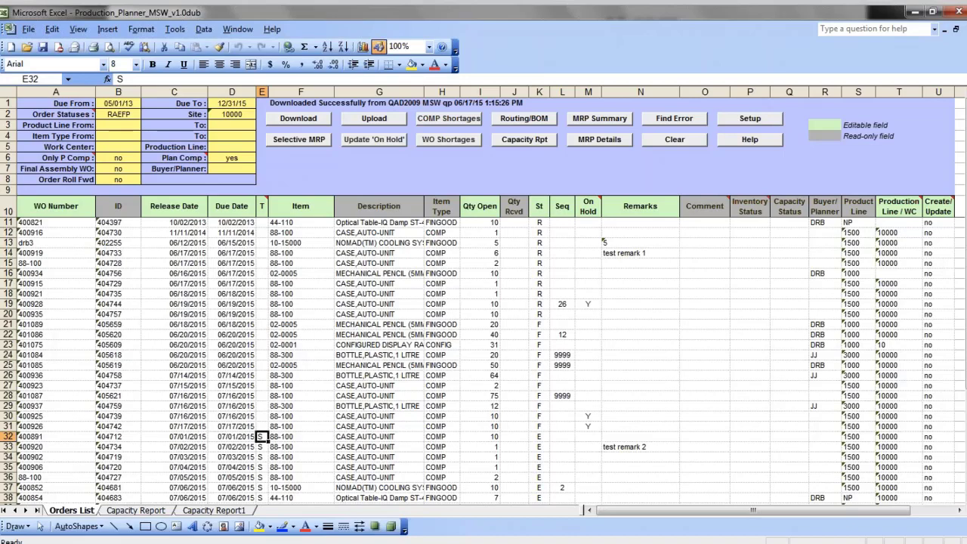
pyautogui.click(262, 426)
pyautogui.click(262, 447)
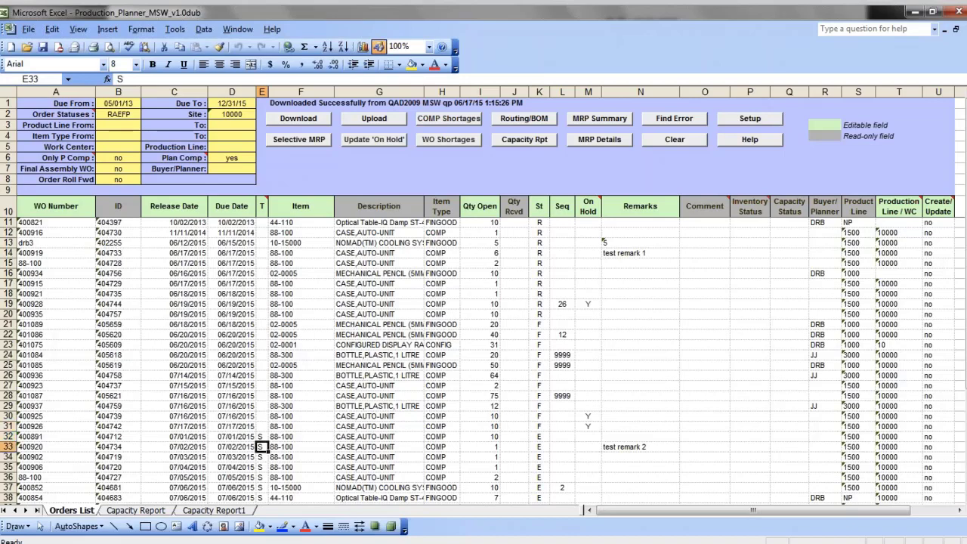
pyautogui.click(896, 457)
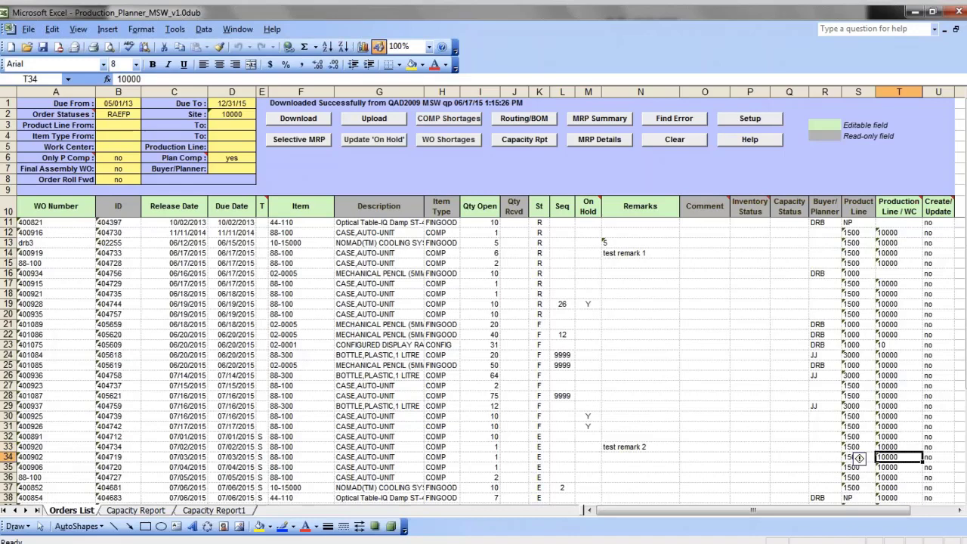
pyautogui.moveTo(540, 233); pyautogui.dragTo(539, 467)
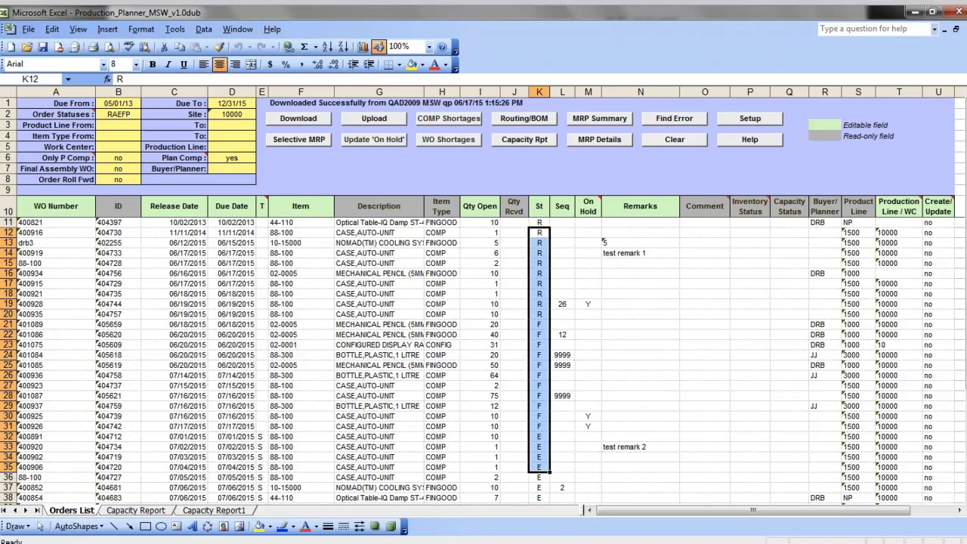
pyautogui.moveTo(480, 222); pyautogui.dragTo(480, 426)
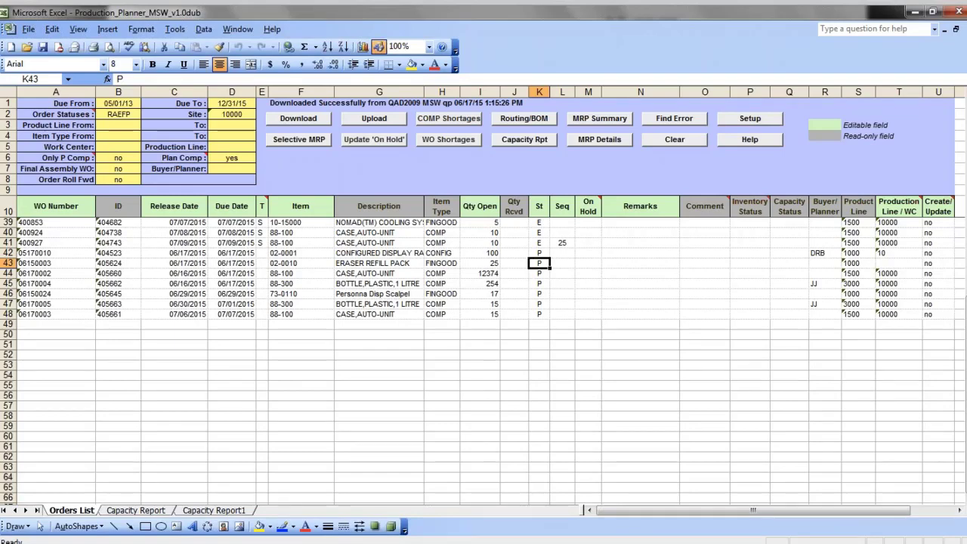
# Step: Review the production line, item and type fields of the planned orders with status P
pyautogui.click(898, 273)
pyautogui.click(301, 294)
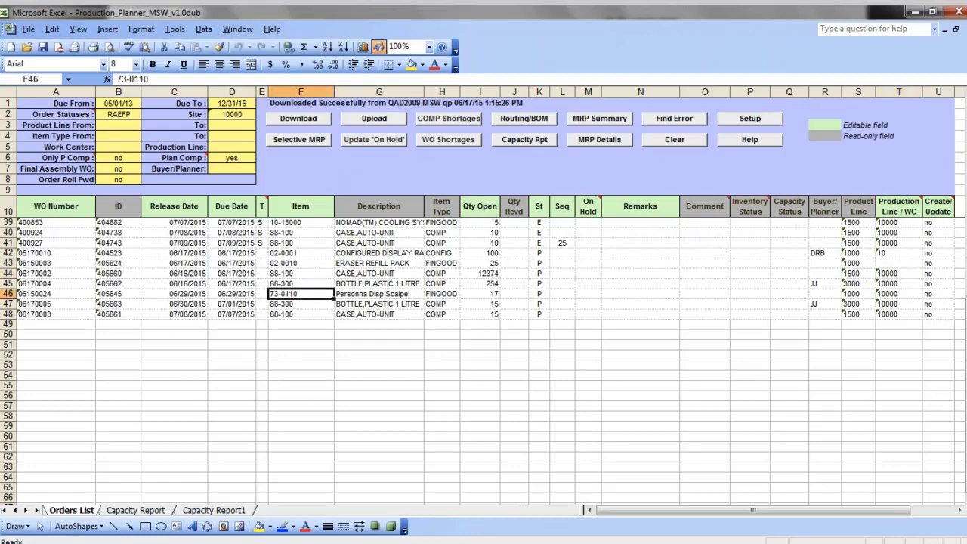
pyautogui.click(261, 294)
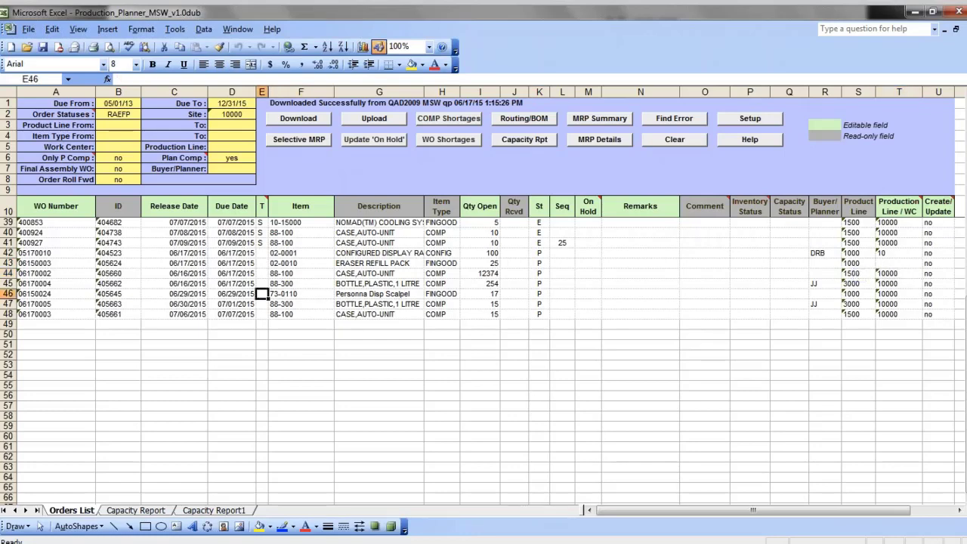
pyautogui.click(892, 283)
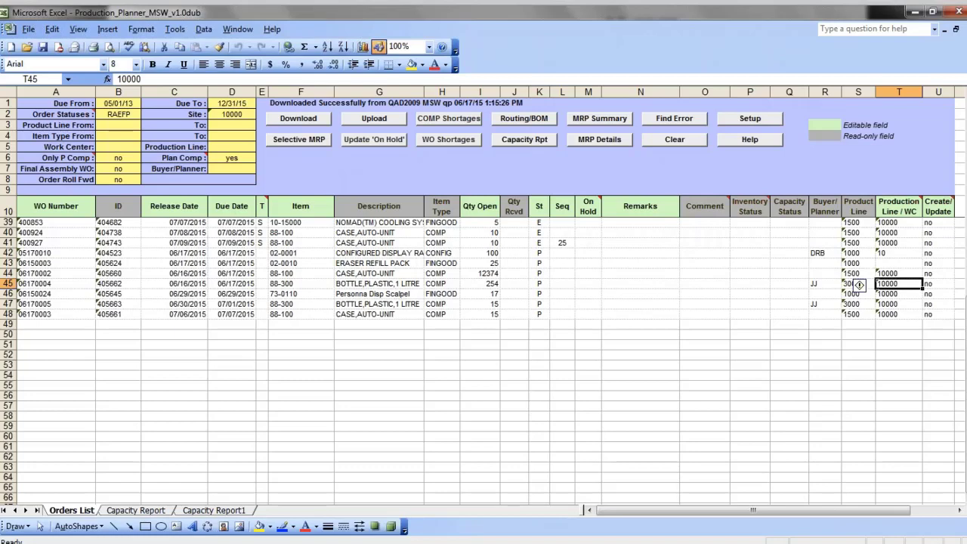
pyautogui.scroll(9, 859, 284)
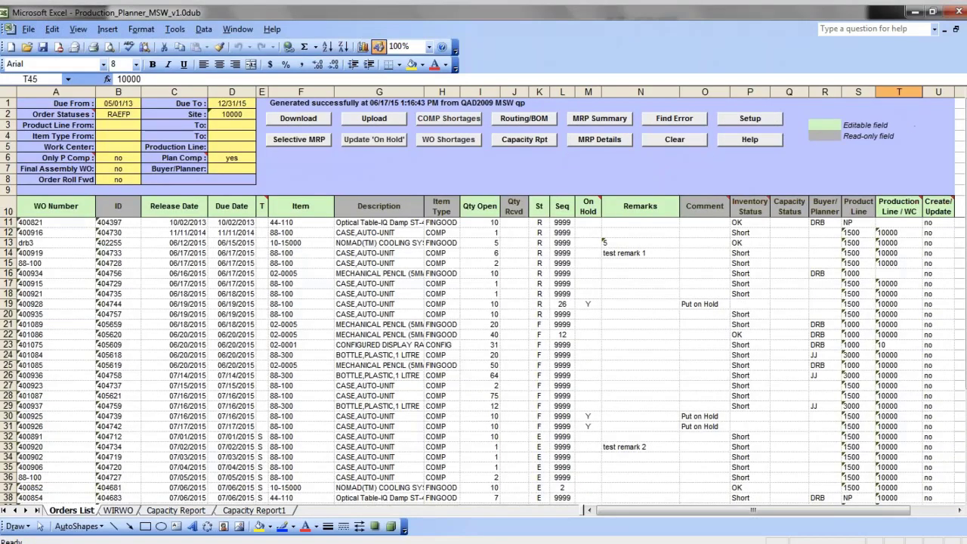
# Step: Check the orders' inventory statuses and the Component Availability Report's purchase codes, required and available quantities, and component statuses
pyautogui.moveTo(750, 222); pyautogui.dragTo(750, 467)
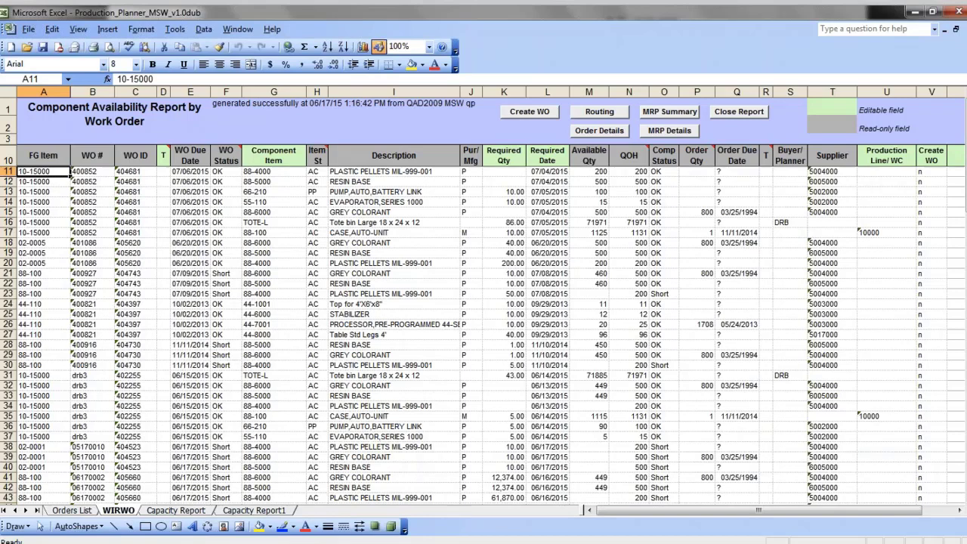
pyautogui.moveTo(470, 192); pyautogui.dragTo(471, 385)
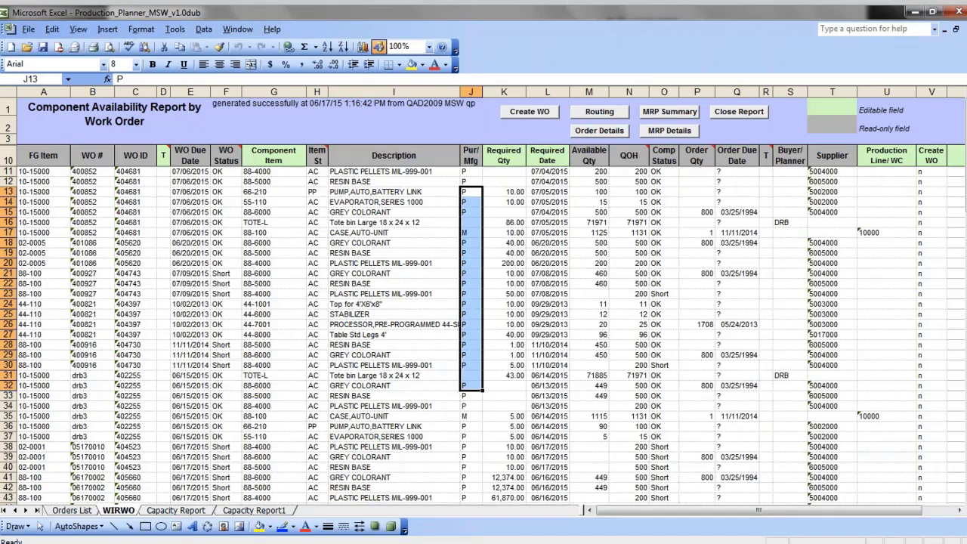
pyautogui.click(43, 294)
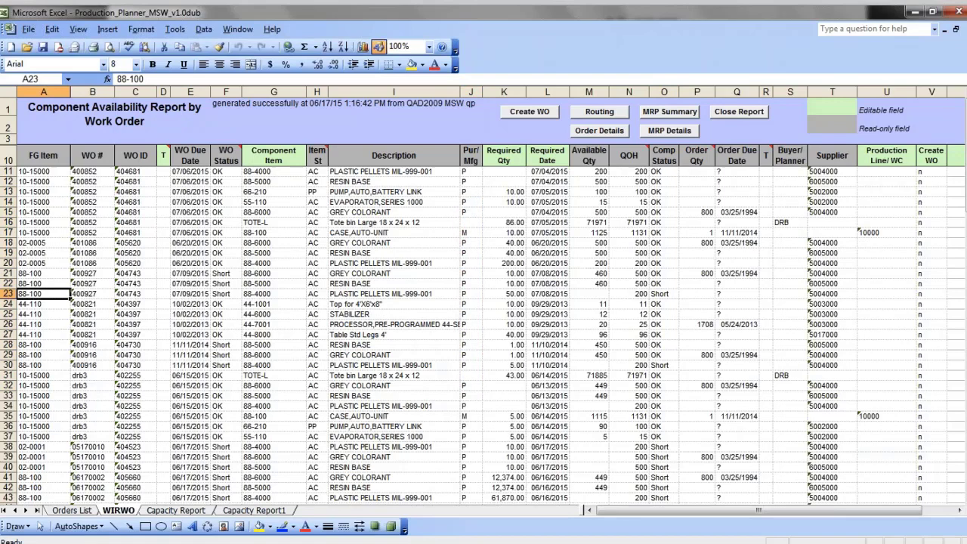
pyautogui.click(504, 304)
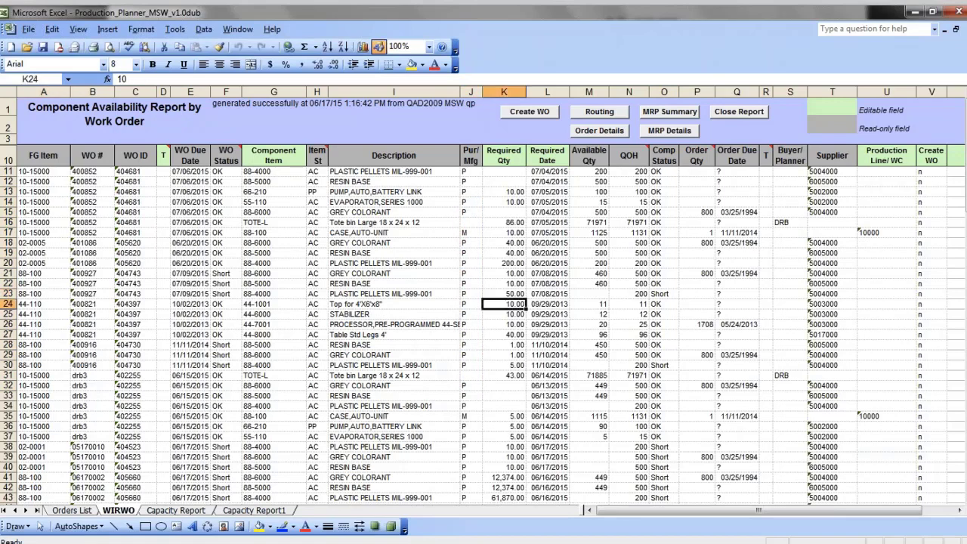
pyautogui.click(589, 304)
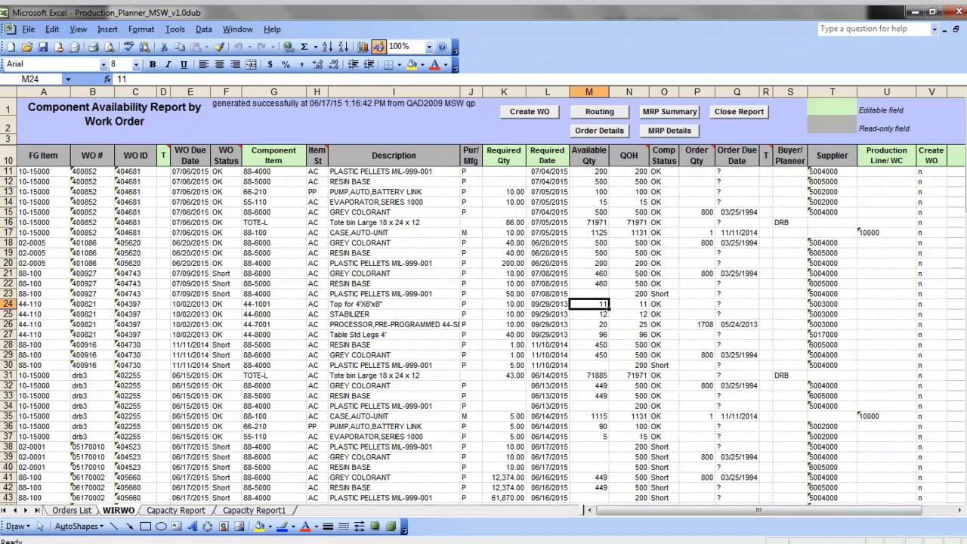
pyautogui.click(664, 303)
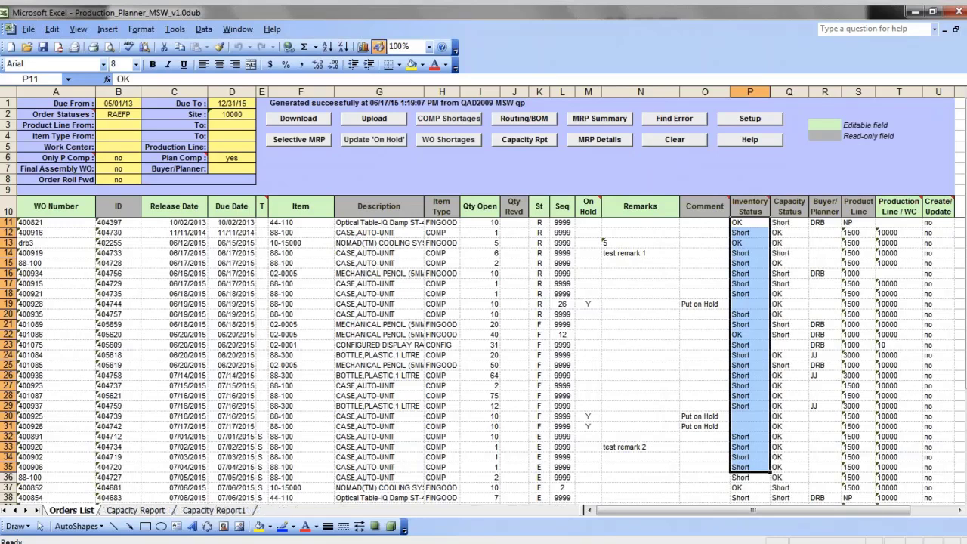
# Step: Compare the Capacity Status and Inventory Status columns of the work orders in the Orders List
pyautogui.moveTo(789, 222); pyautogui.dragTo(789, 457)
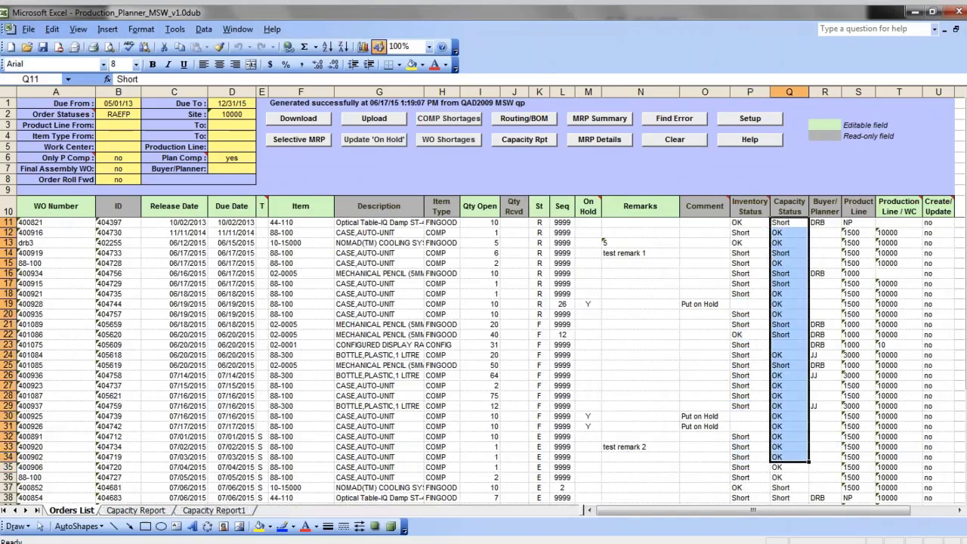
pyautogui.moveTo(750, 222); pyautogui.dragTo(749, 466)
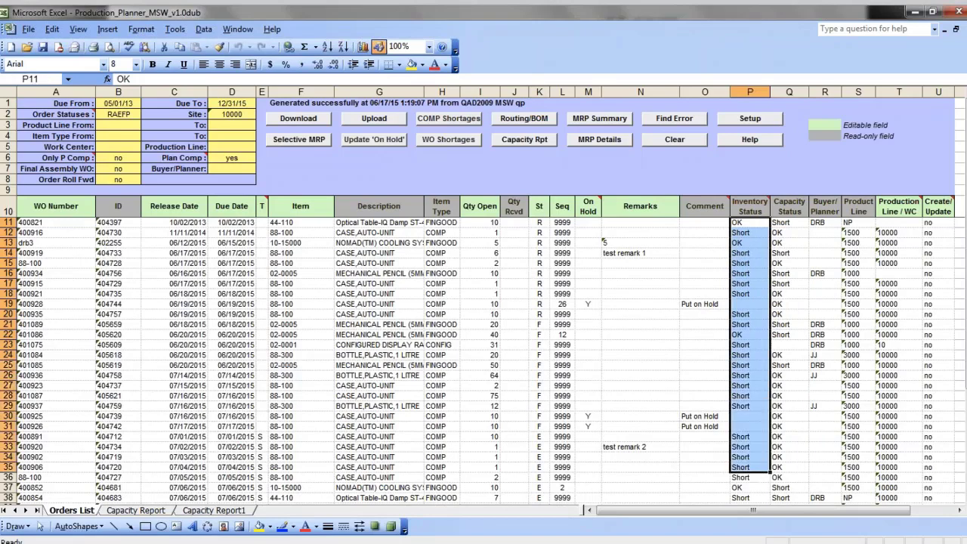
pyautogui.click(789, 415)
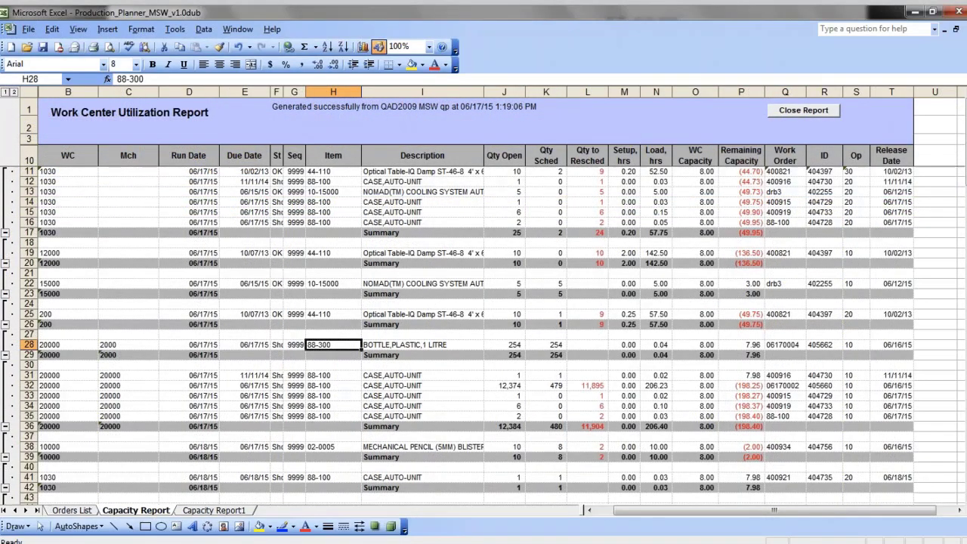
# Step: Examine the Work Center Utilization Report's run dates, work centers, items, setup and load hours, remaining capacity and quantities to reschedule
pyautogui.moveTo(189, 181); pyautogui.dragTo(189, 222)
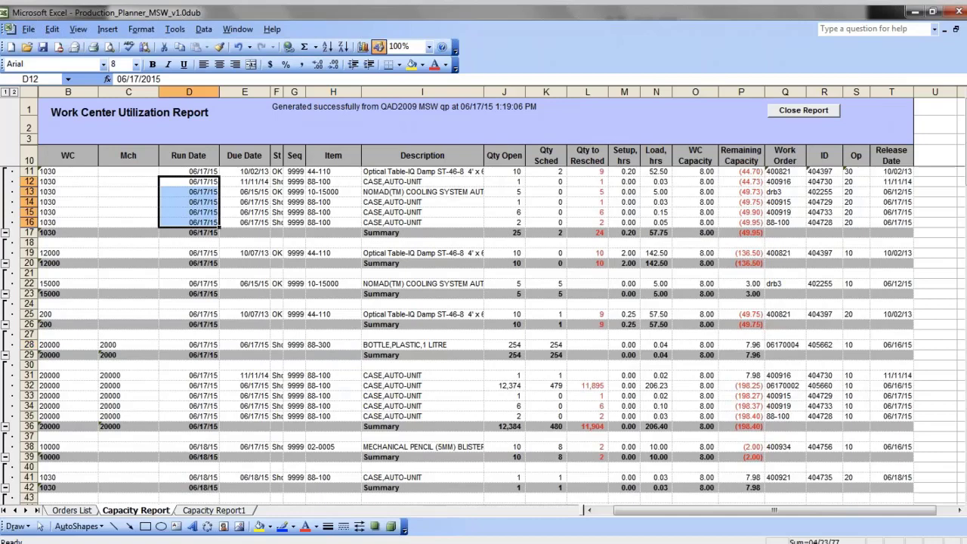
pyautogui.moveTo(68, 172); pyautogui.dragTo(68, 222)
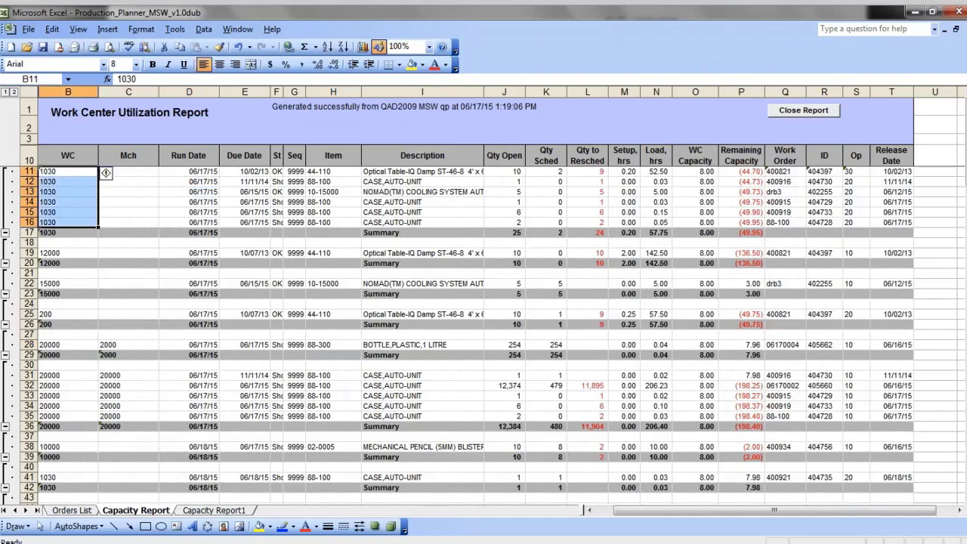
pyautogui.click(333, 172)
pyautogui.click(333, 192)
pyautogui.click(333, 222)
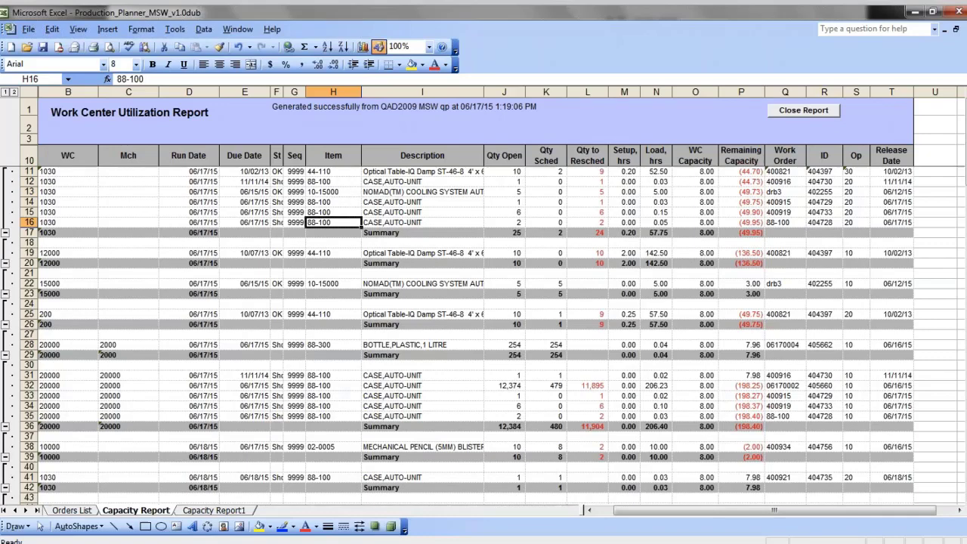
pyautogui.click(624, 172)
pyautogui.click(656, 171)
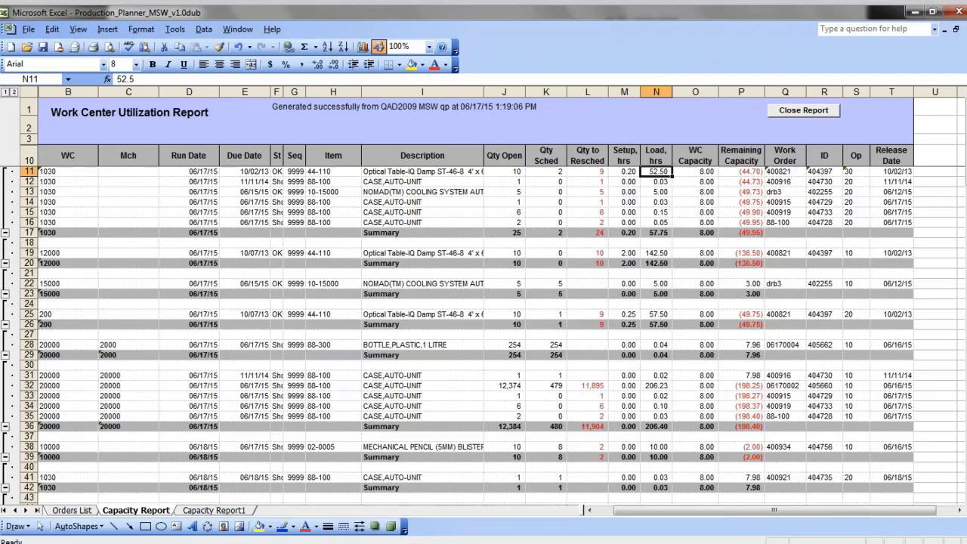
pyautogui.click(624, 376)
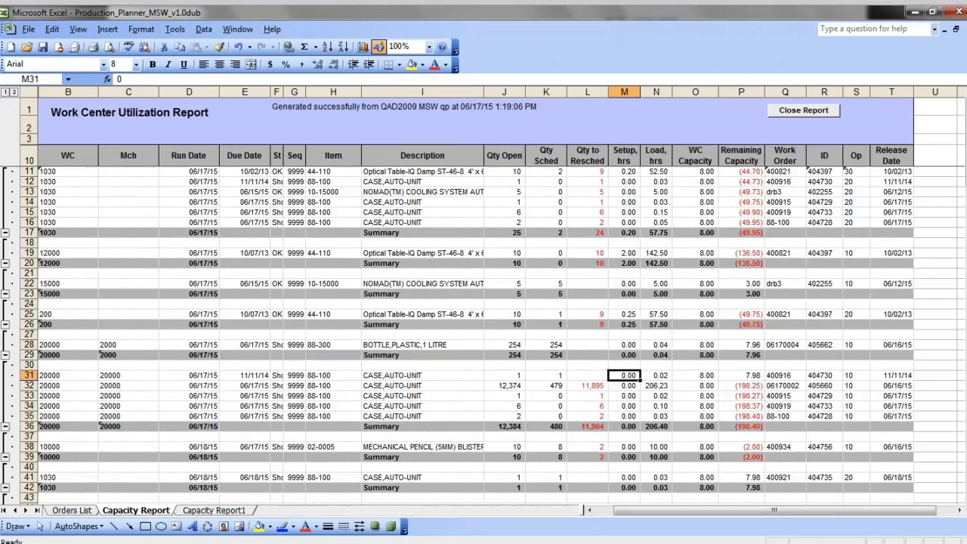
pyautogui.click(740, 406)
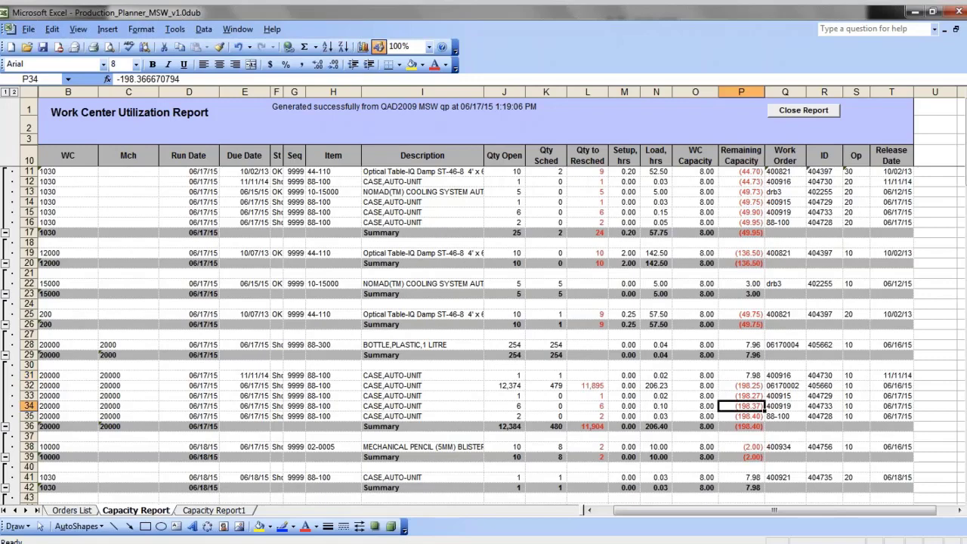
pyautogui.click(740, 92)
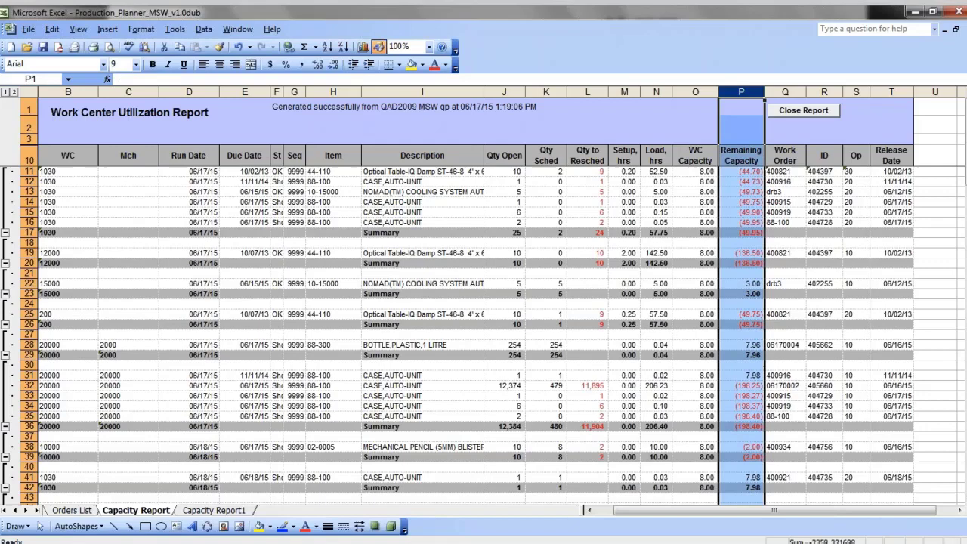
pyautogui.click(587, 92)
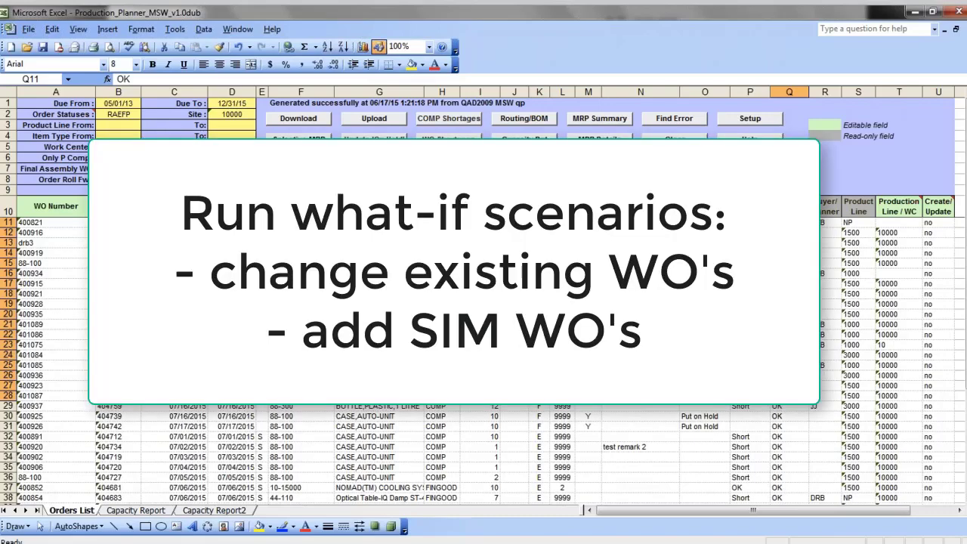
# Step: Review the existing and planned orders in the Orders List, including the capacity status of the sim order in row 49
pyautogui.click(174, 376)
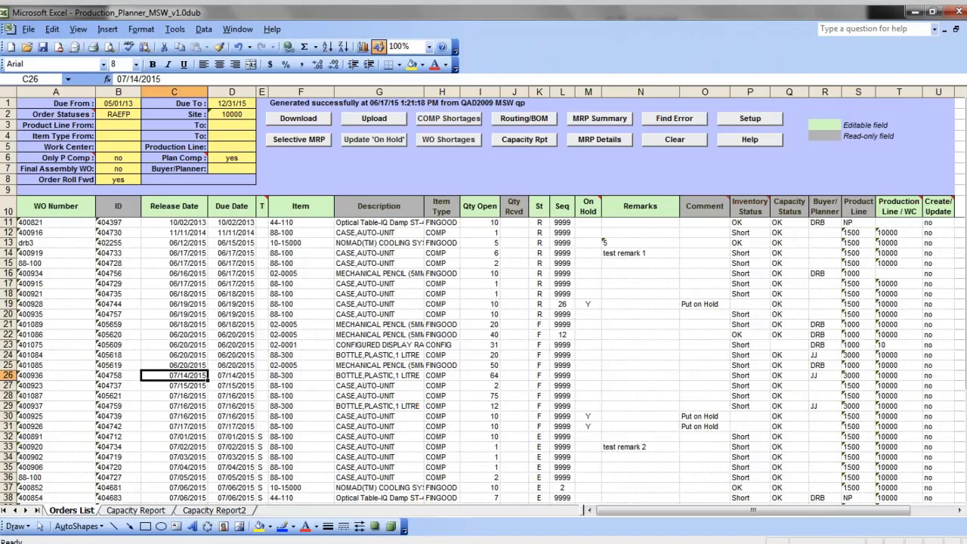
pyautogui.scroll(-3, 483, 363)
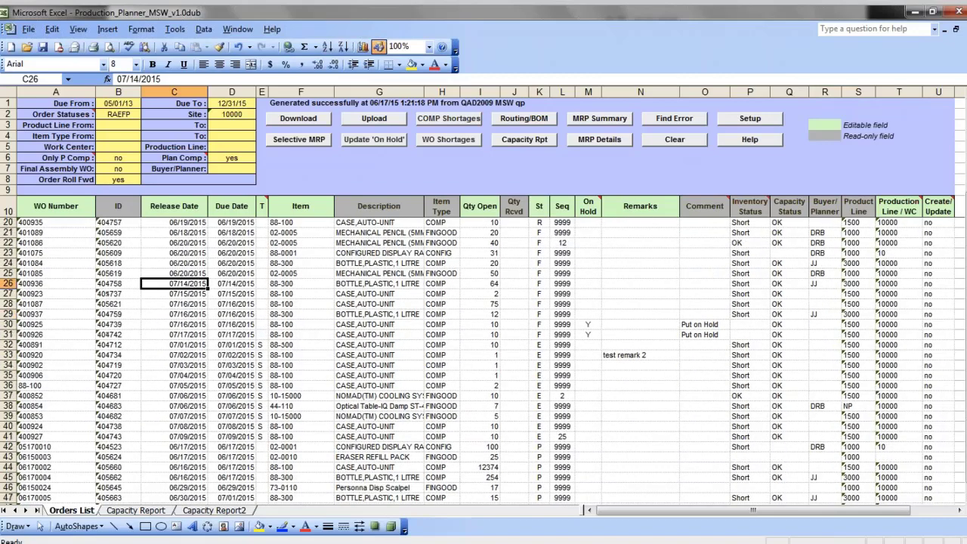
pyautogui.scroll(-3, 484, 355)
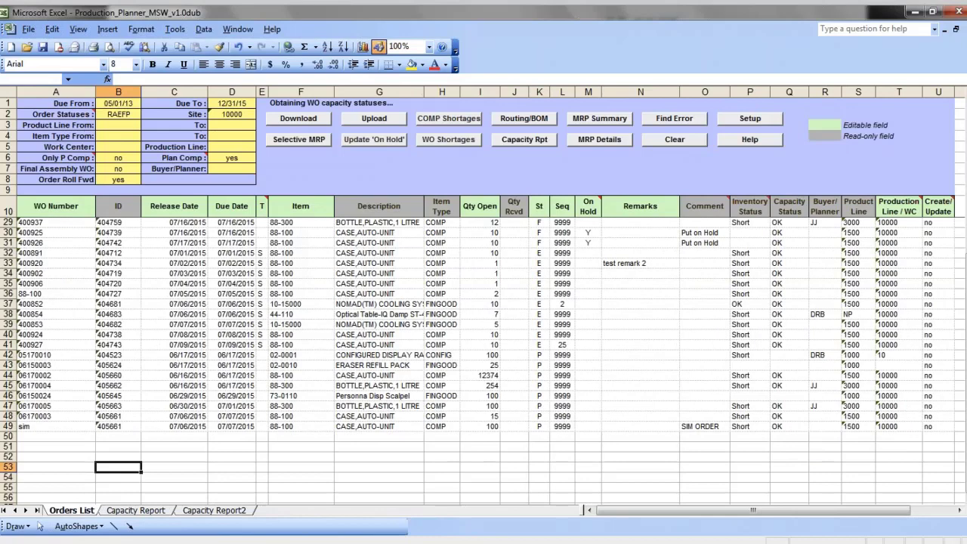
pyautogui.click(788, 426)
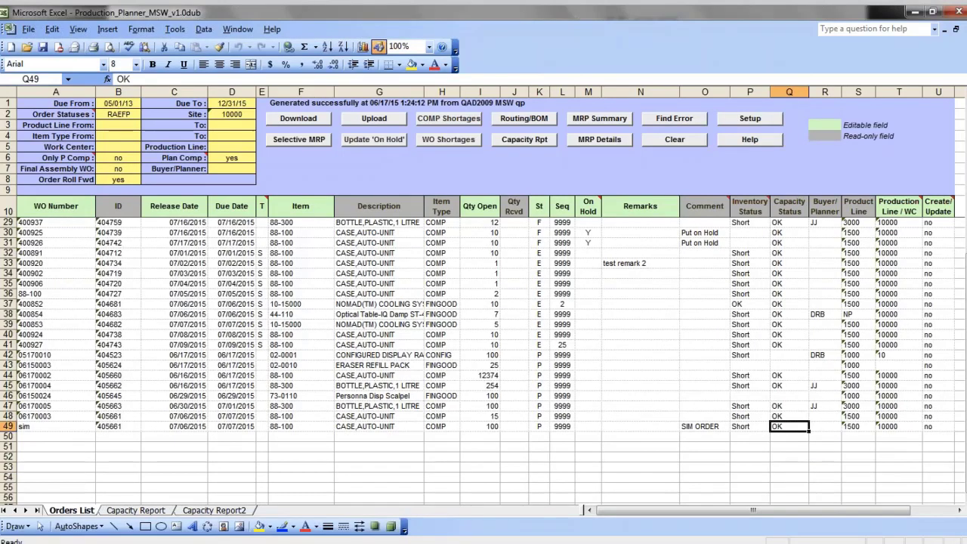
# Step: Set the Order Roll Fwd option to no
pyautogui.click(118, 179)
pyautogui.write('no')
pyautogui.press('Return')
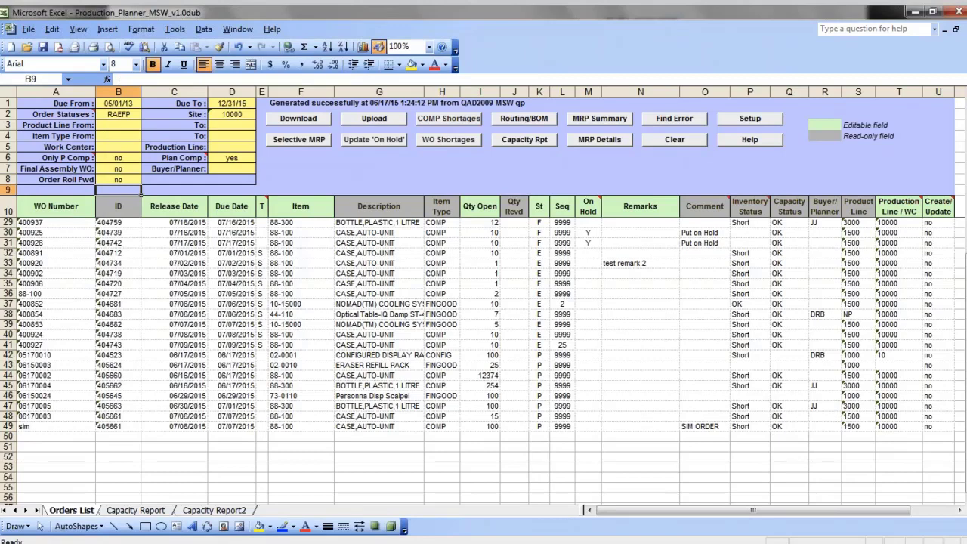
# Step: Mark the orders in rows 46 to 49 for Create/Update with y
pyautogui.click(442, 396)
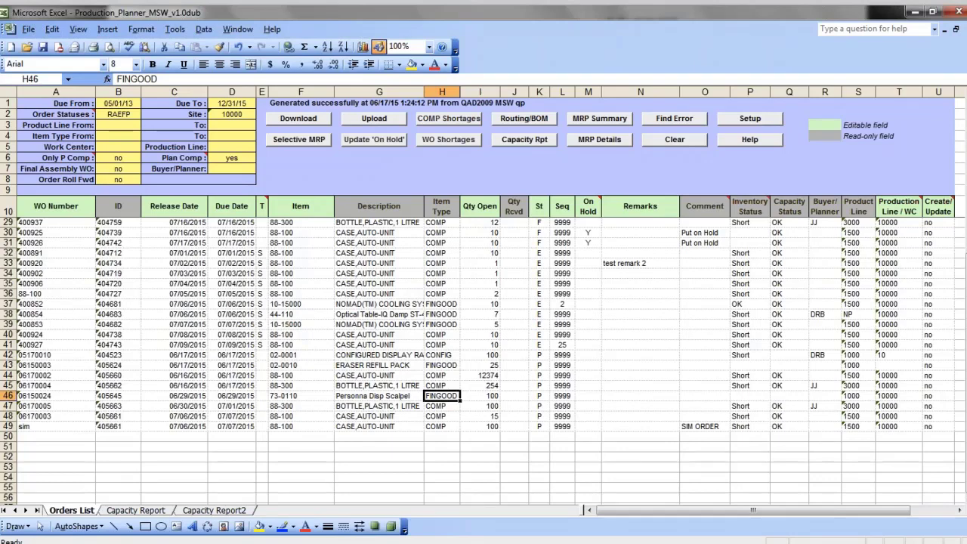
pyautogui.click(938, 395)
pyautogui.write('y')
pyautogui.press('Return')
pyautogui.write('y')
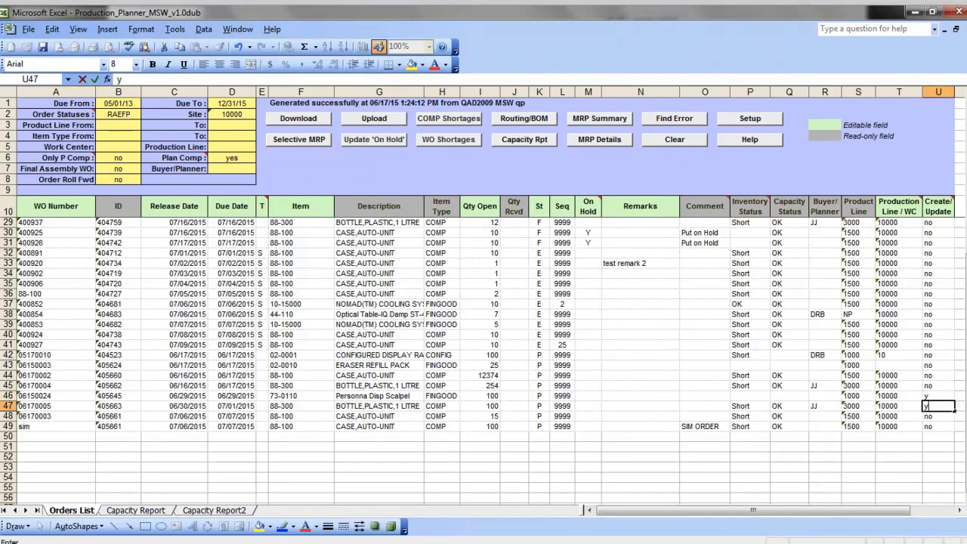
pyautogui.press('Return')
pyautogui.write('y')
pyautogui.press('Return')
pyautogui.write('y')
pyautogui.press('Return')
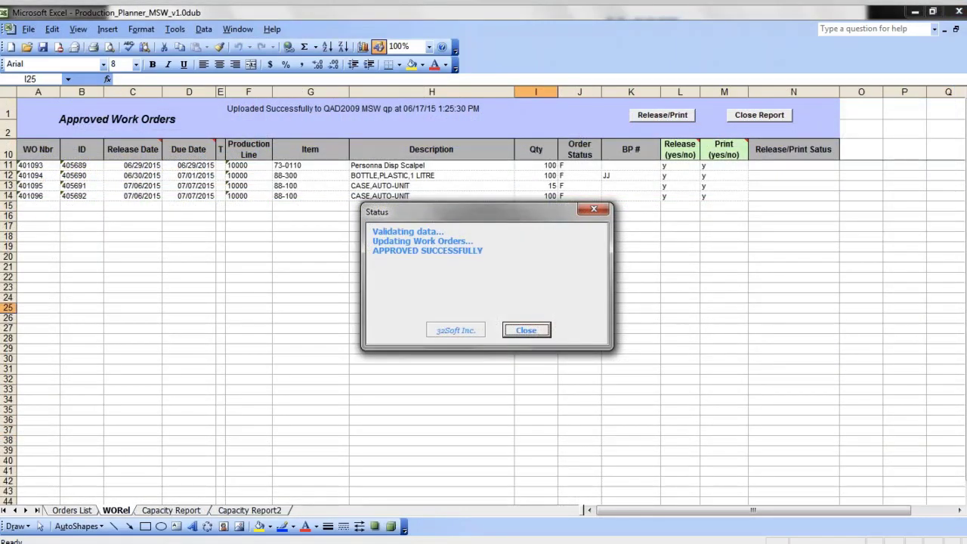
# Step: Dismiss the upload status dialog and check the order statuses in the Approved Work Orders report
pyautogui.press('Return')
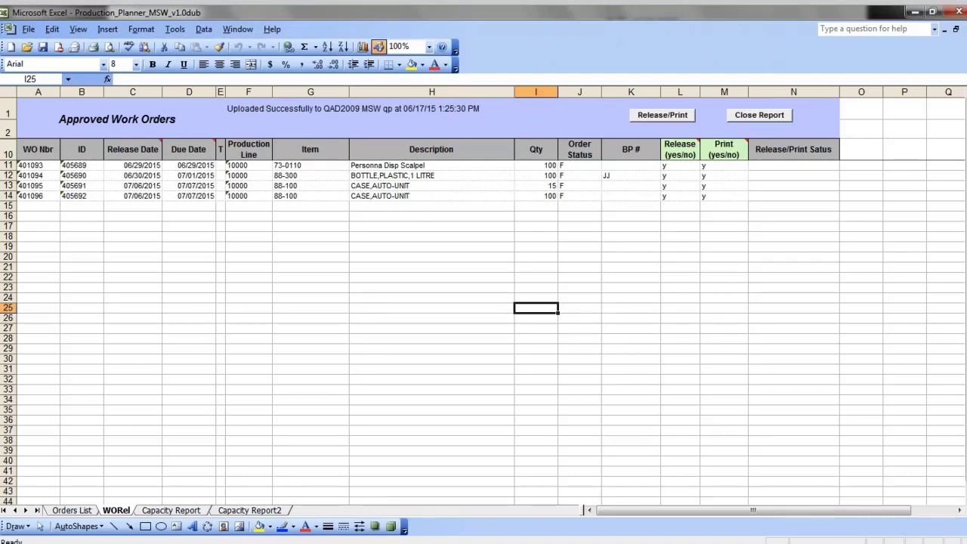
pyautogui.moveTo(579, 165); pyautogui.dragTo(580, 196)
pyautogui.click(431, 308)
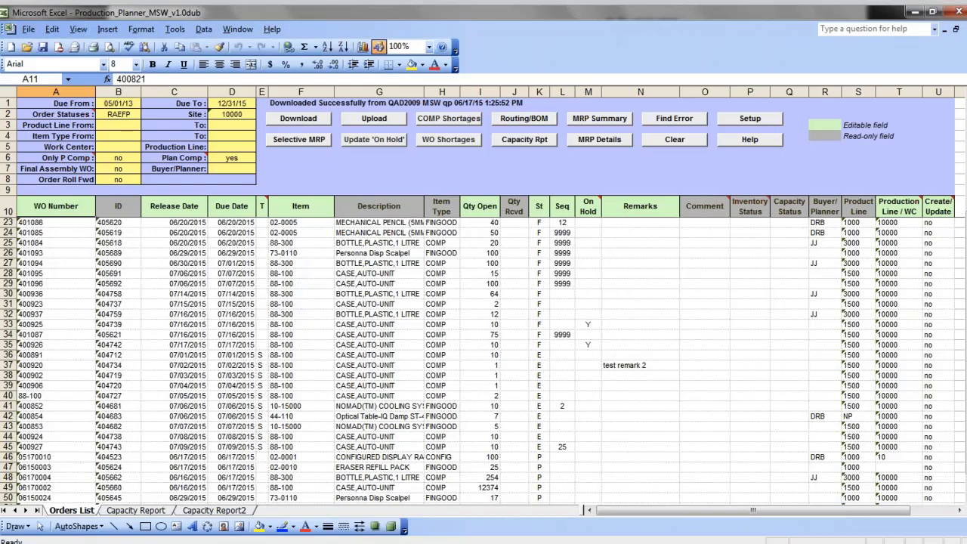
# Step: Review the MRP output for item 88-100 from row 31 of the Orders List, then close it
pyautogui.click(301, 304)
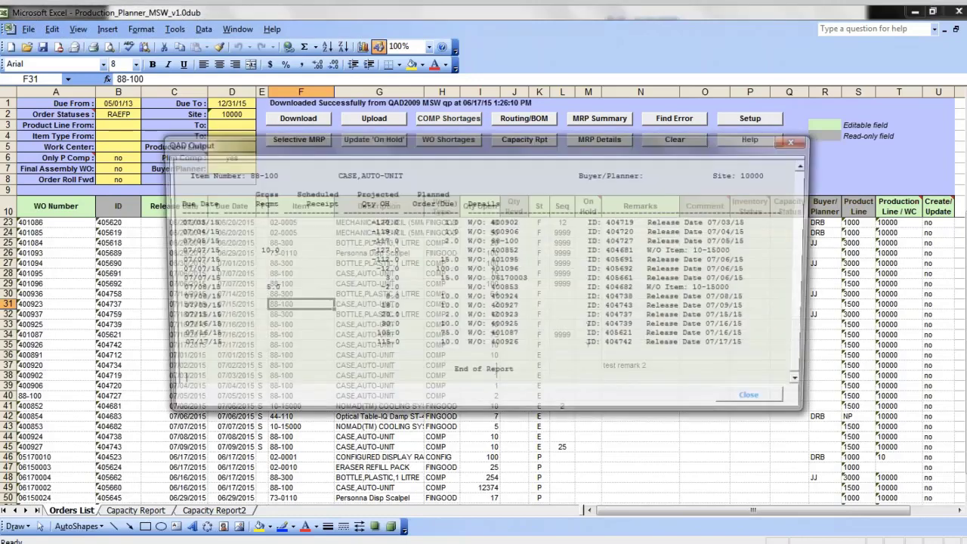
pyautogui.press('pageup')
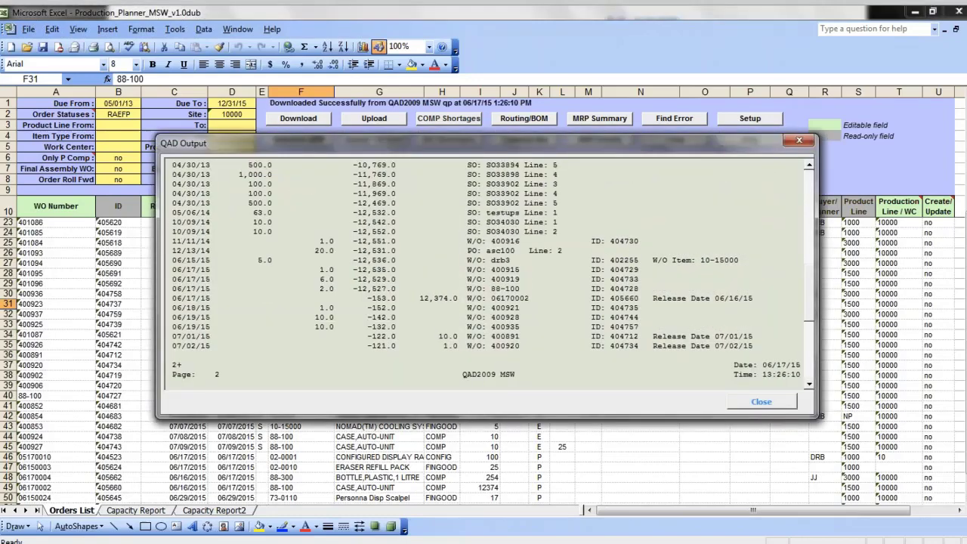
pyautogui.press('pageup')
pyautogui.press('Escape')
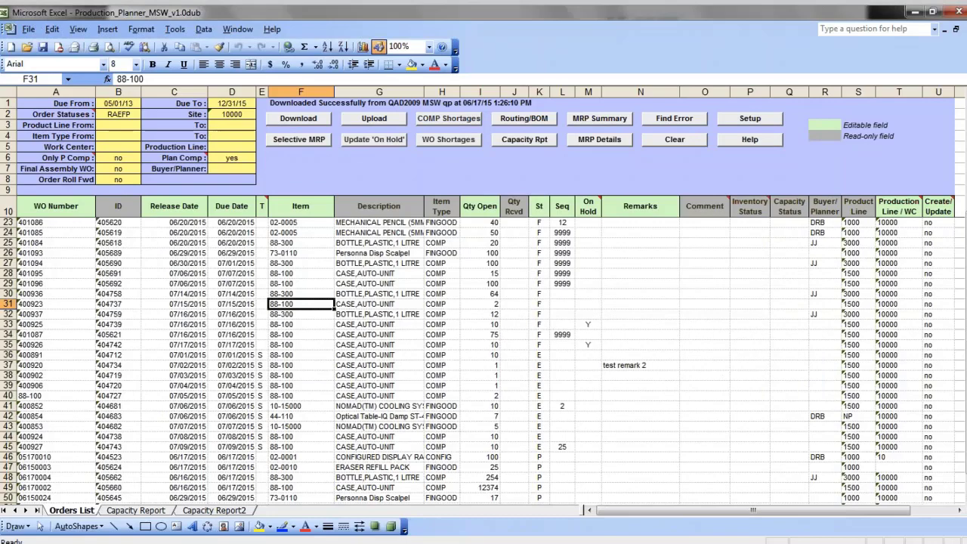